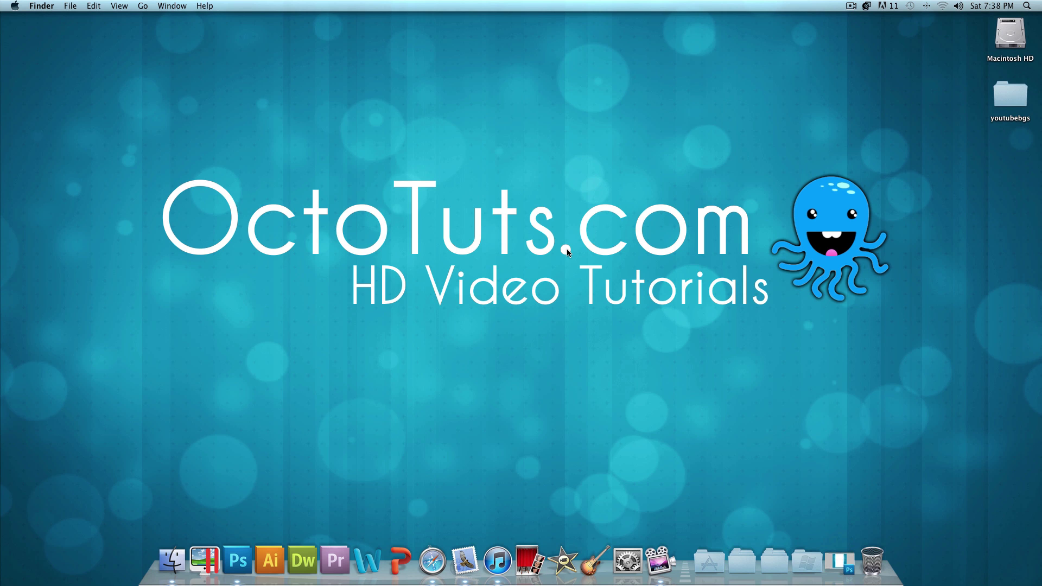
# Restore the teal samplebg.jpg sunburst sample from the Dock, review it, then minimize it again.
pyautogui.click(841, 543)
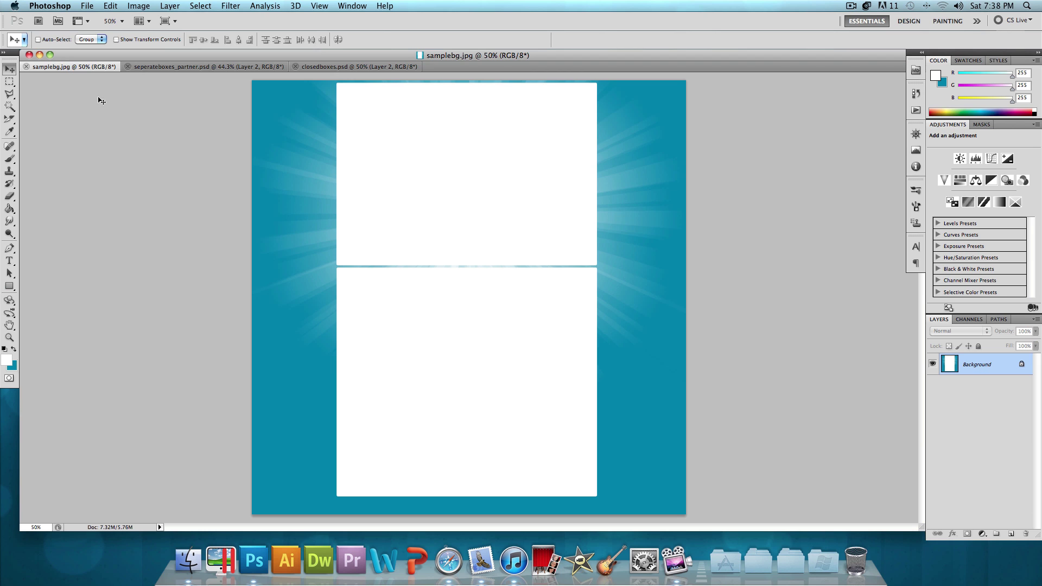
pyautogui.click(39, 55)
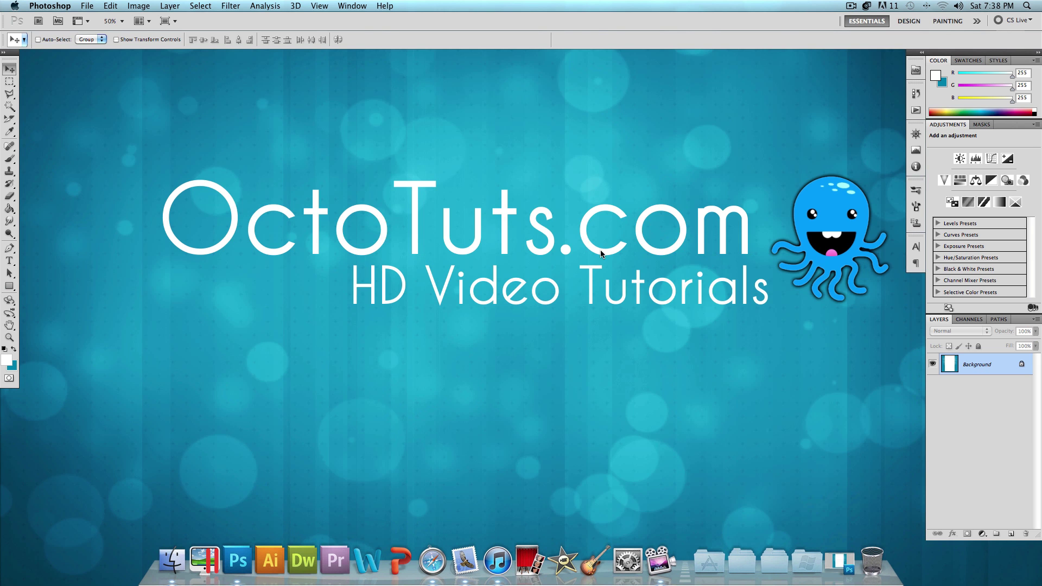
# Bring the Finder desktop to the front, leaving Photoshop in the background.
pyautogui.click(565, 253)
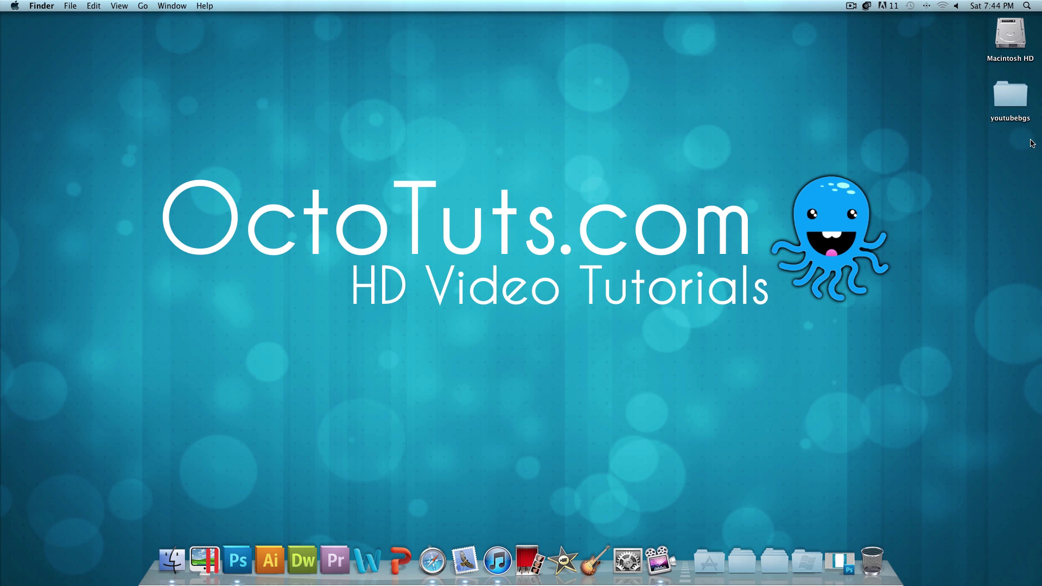
# Open the youtubebgs folder on the desktop, then select and deselect its five template files.
pyautogui.click(1017, 107)
pyautogui.doubleClick(1017, 107)
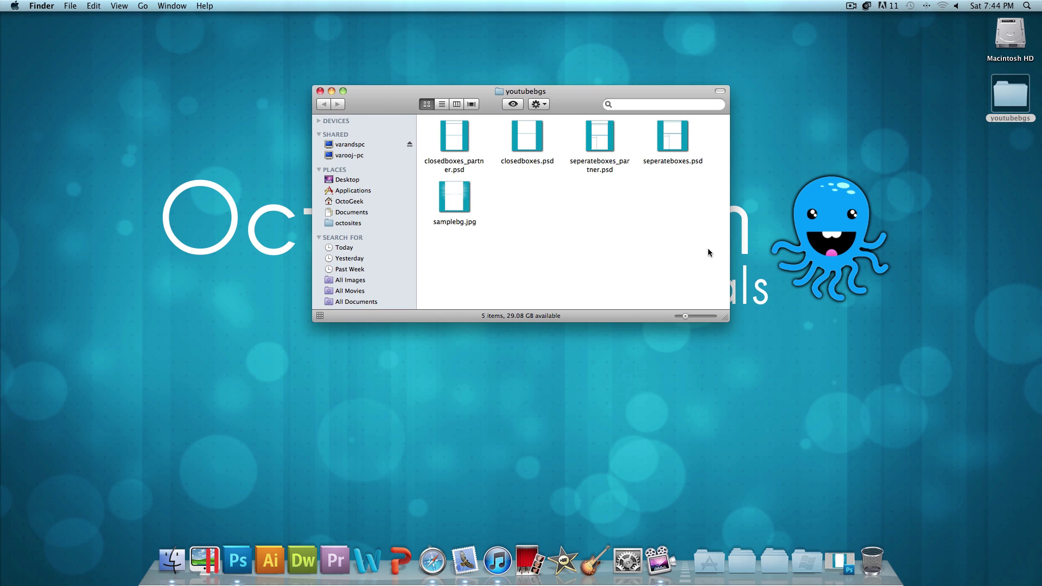
pyautogui.moveTo(709, 249); pyautogui.dragTo(416, 91)
pyautogui.click(486, 213)
# Open closedboxes.psd, view seperateboxes.psd, then open closedboxes_partner.psd, minimizing Photoshop after each.
pyautogui.doubleClick(538, 142)
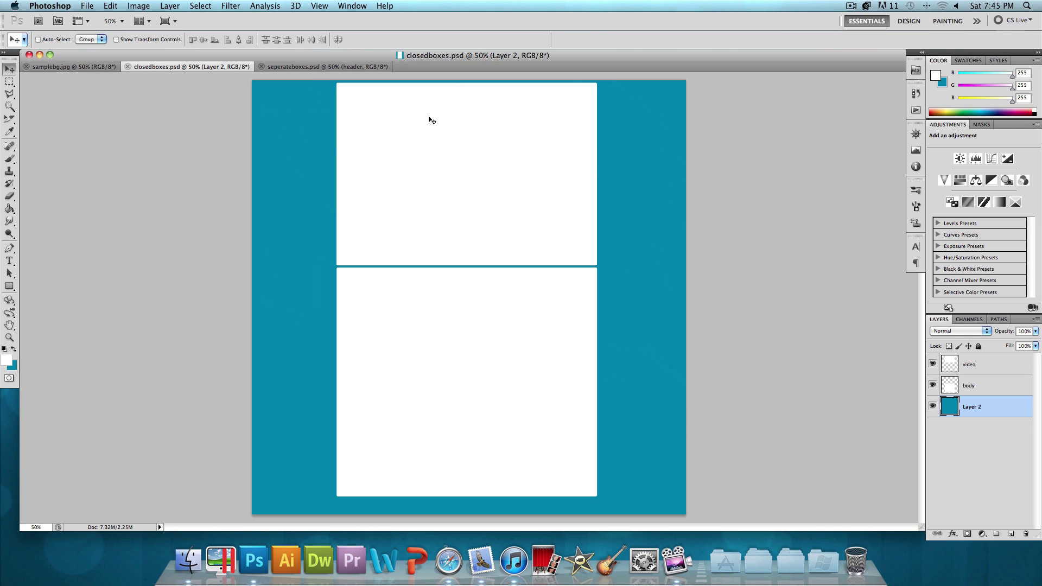
pyautogui.click(309, 68)
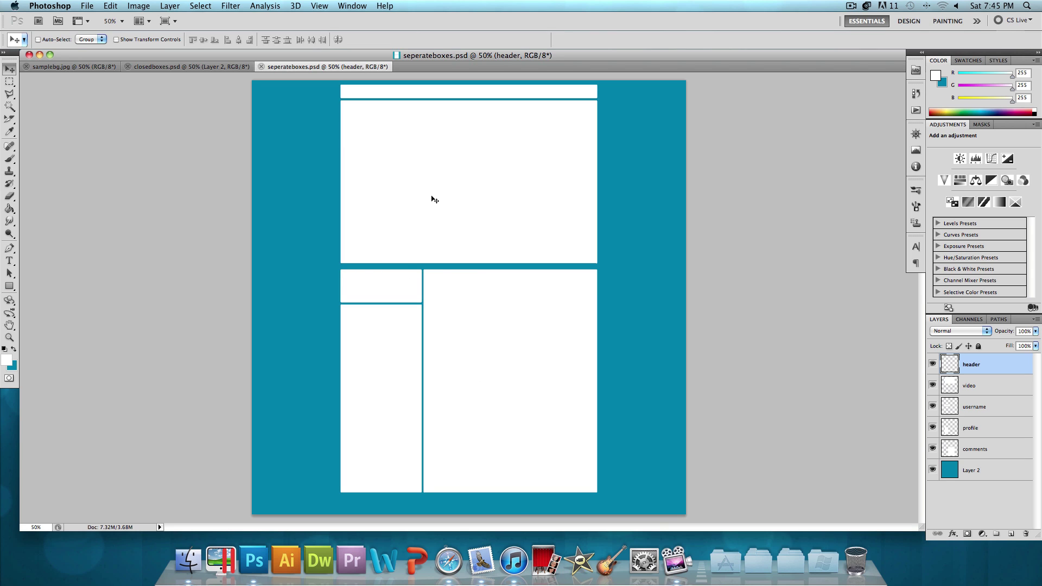
pyautogui.click(40, 54)
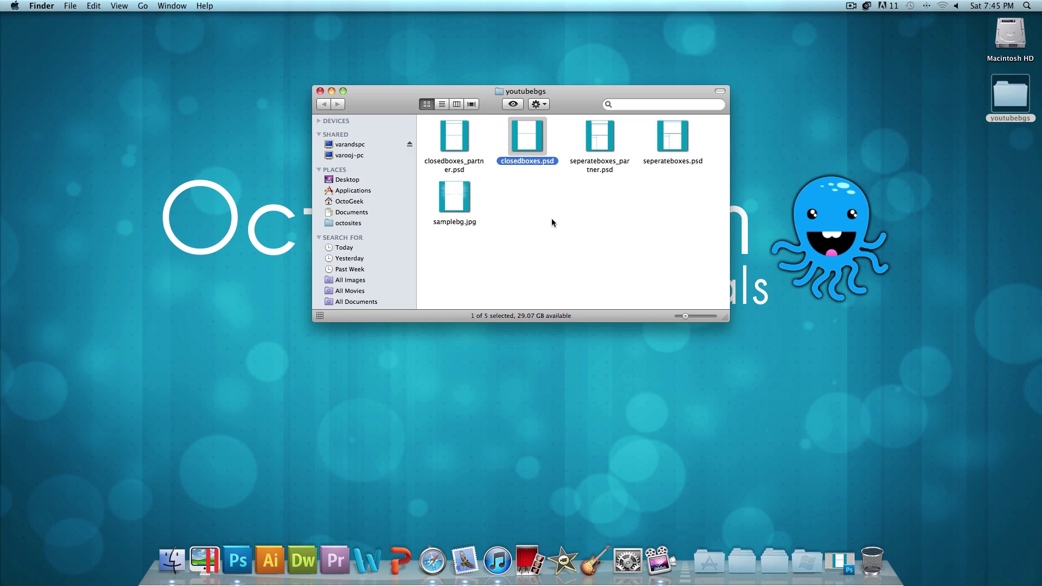
pyautogui.doubleClick(466, 149)
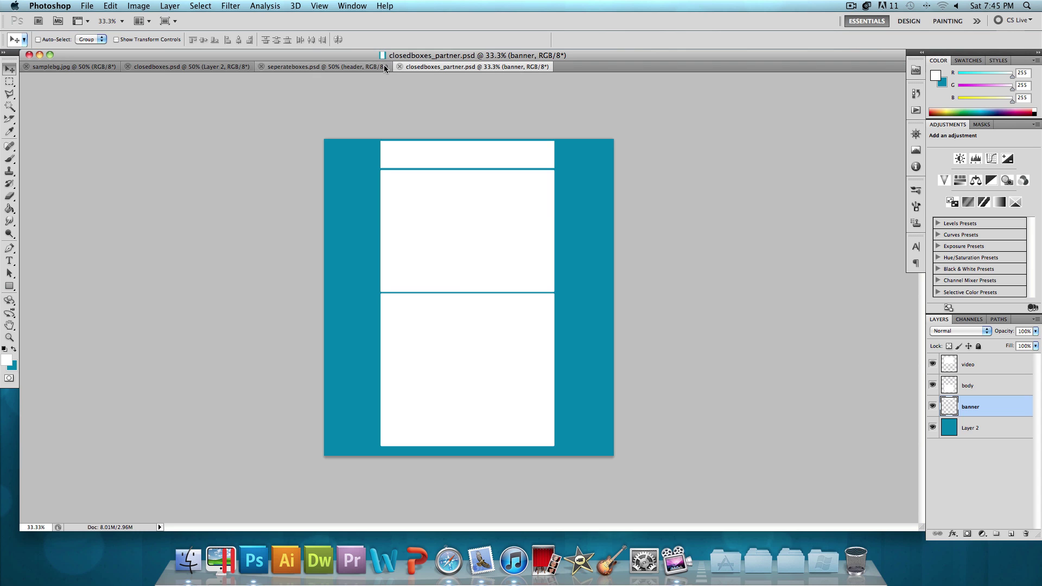
pyautogui.click(40, 54)
# Launch Safari from the Finder desktop and enter the YouTube channel page address.
pyautogui.click(486, 436)
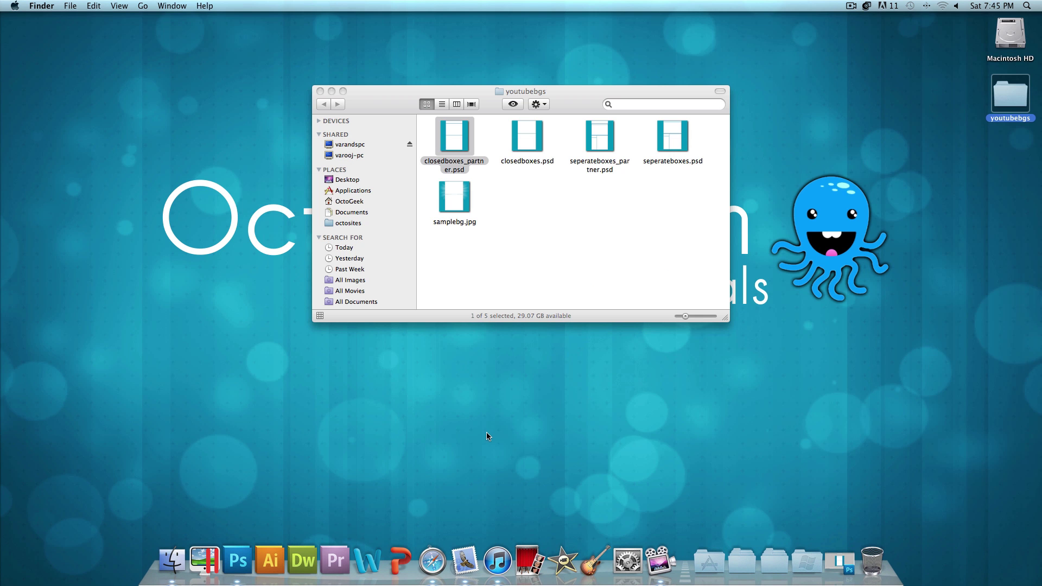
pyautogui.click(432, 561)
pyautogui.click(226, 34)
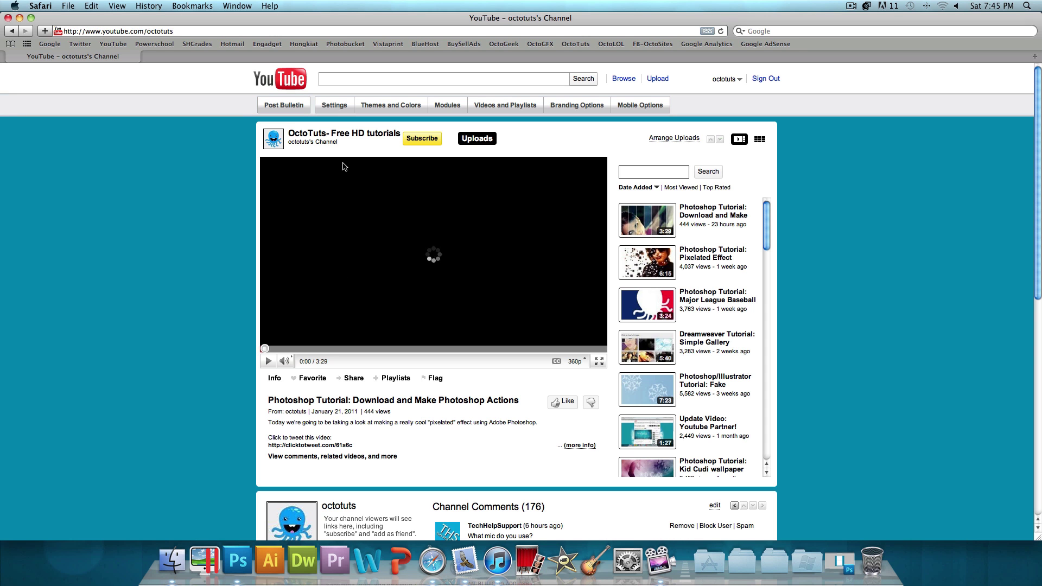
# Open Themes and Colors with advanced options and review the background colour #0082ac settings.
pyautogui.click(387, 106)
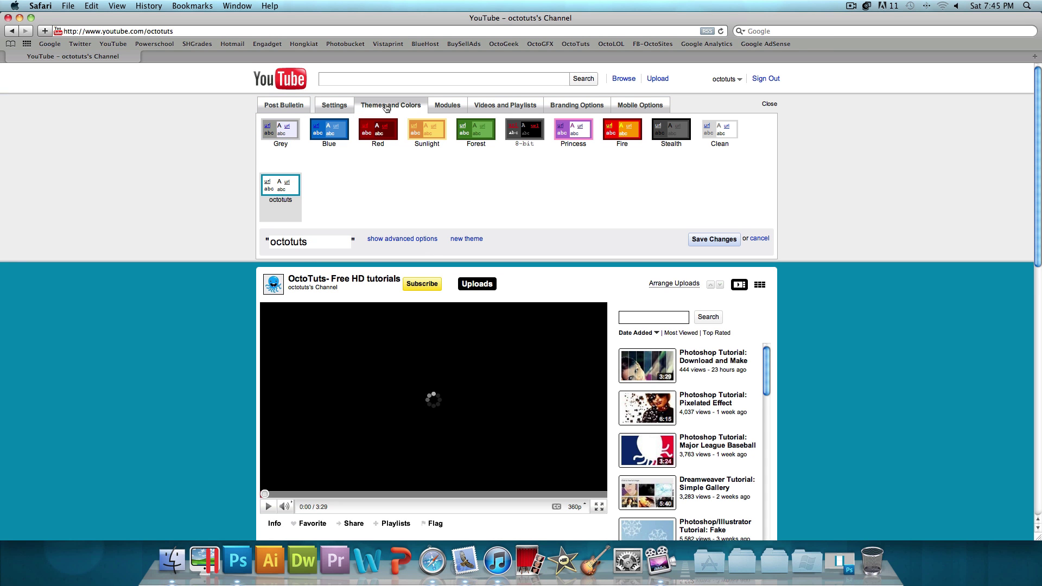
pyautogui.click(386, 239)
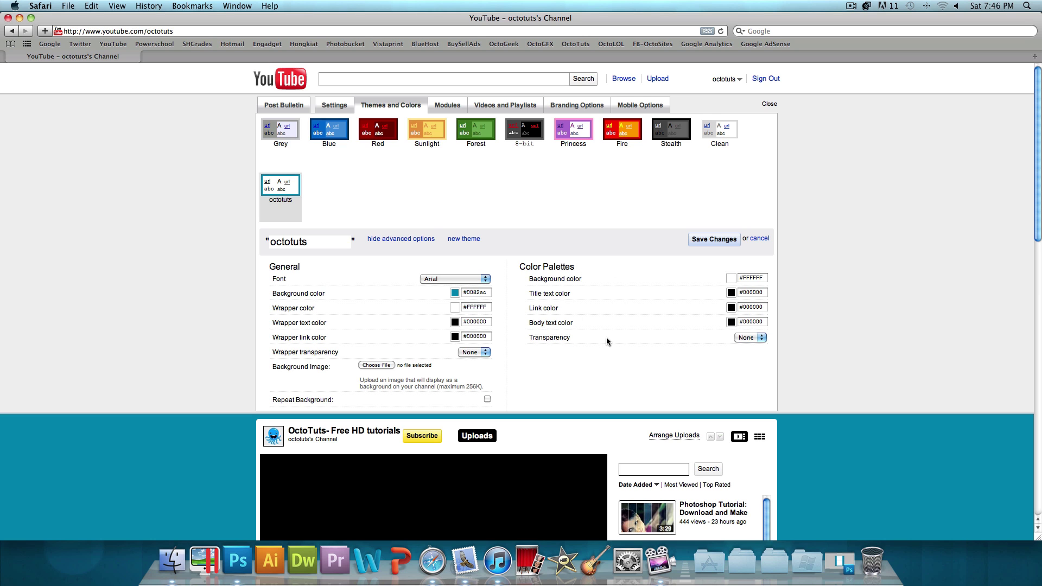
pyautogui.scroll(-10, 847, 437)
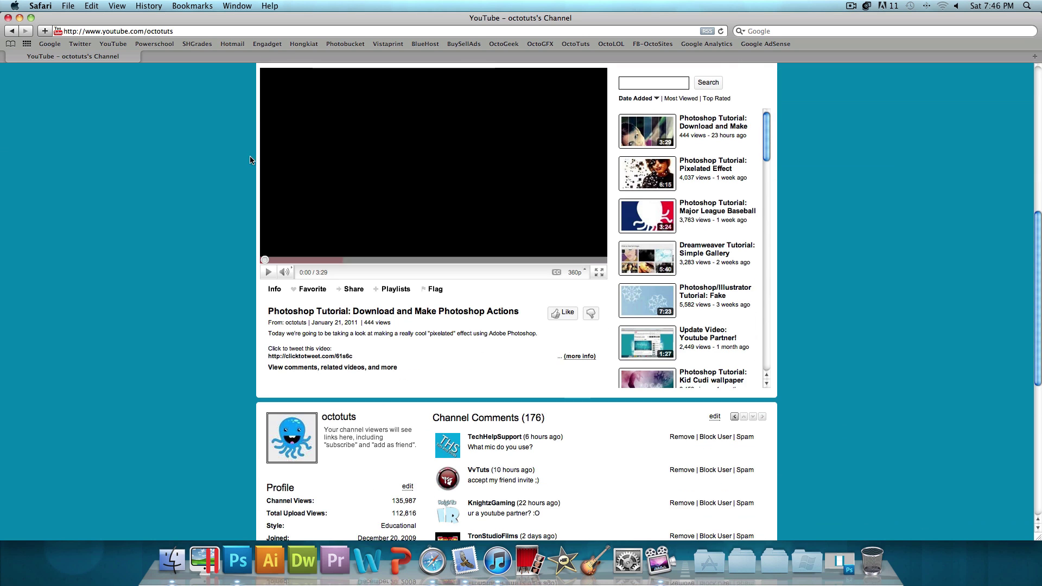
pyautogui.scroll(-5, 251, 160)
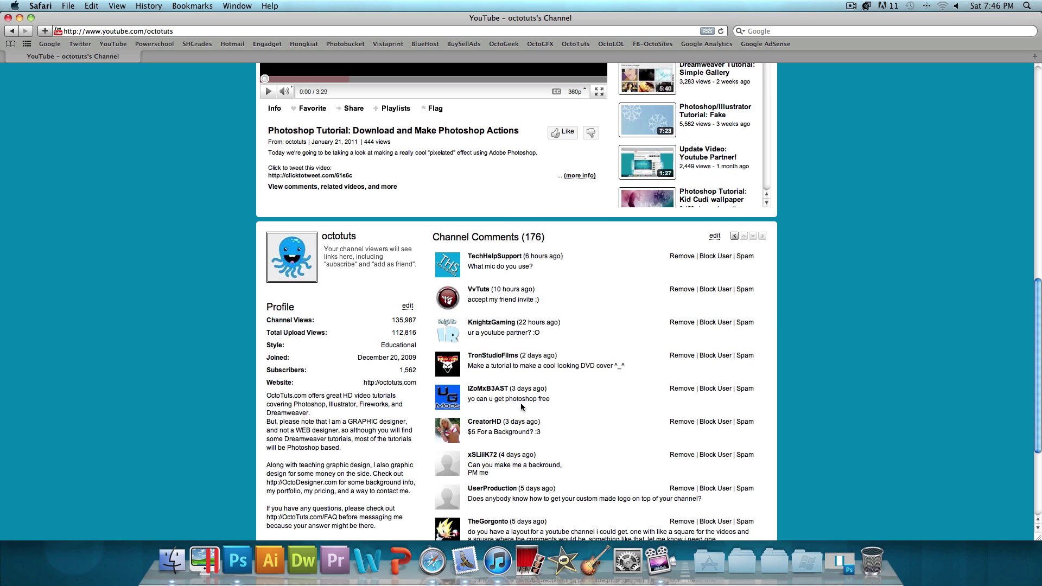
pyautogui.scroll(-4, 520, 403)
pyautogui.scroll(15, 419, 389)
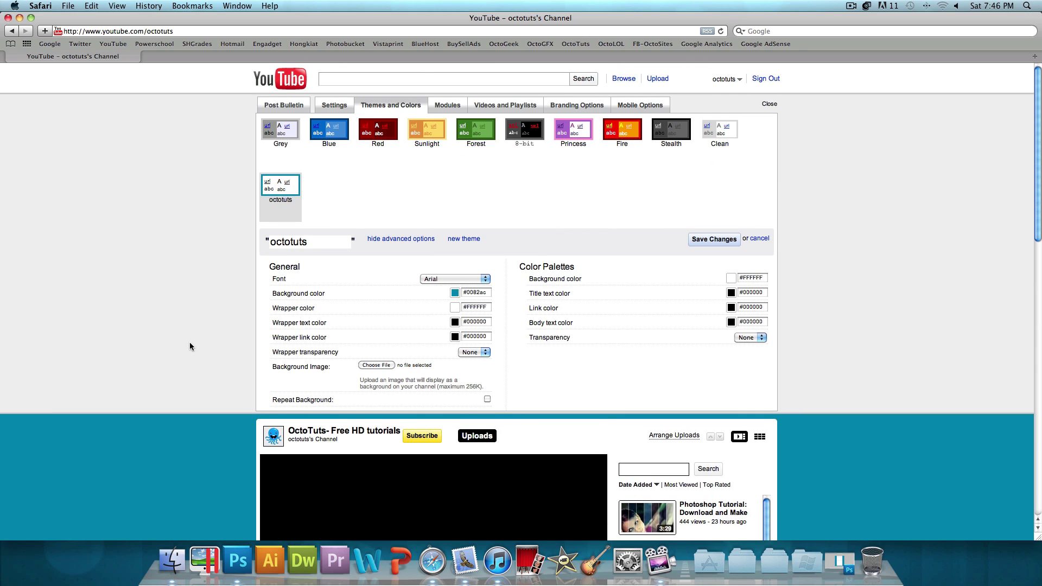
pyautogui.scroll(-6, 190, 346)
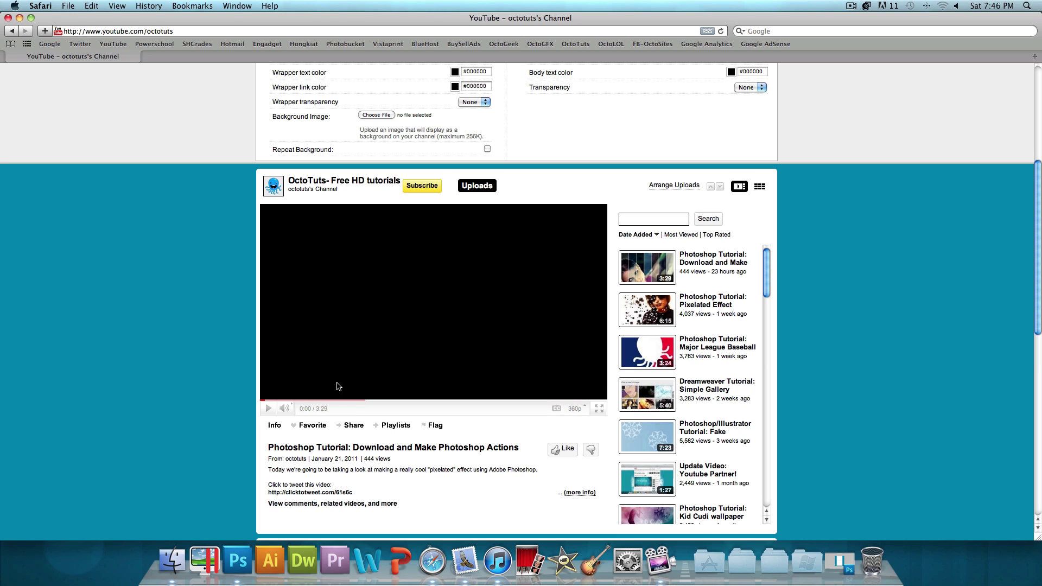
pyautogui.scroll(4, 190, 387)
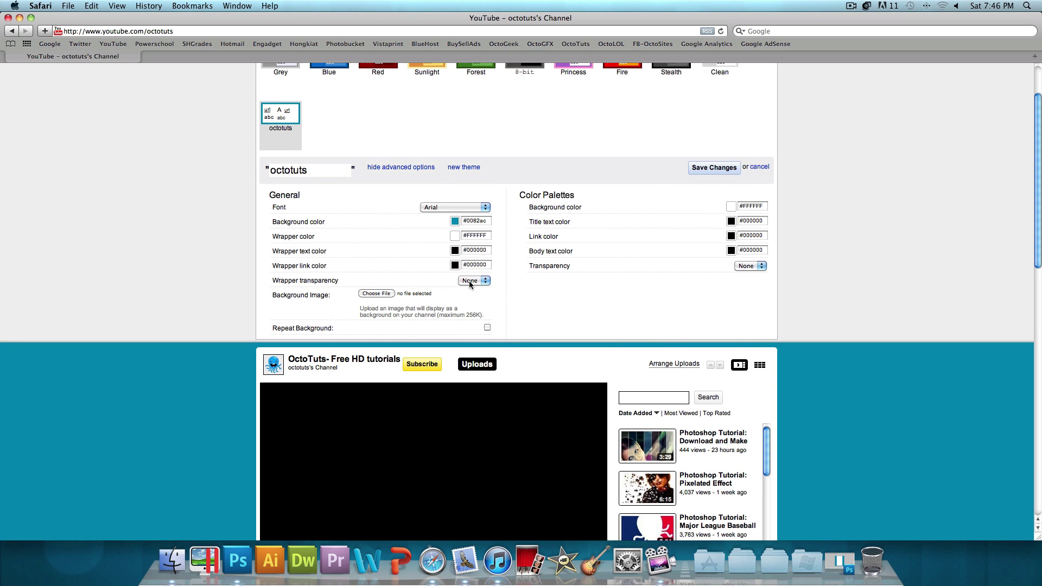
# Set wrapper transparency to 100%, save the theme changes, and check the new teal page.
pyautogui.click(470, 281)
pyautogui.press('Down')
pyautogui.press('Down')
pyautogui.press('Down')
pyautogui.press('Down')
pyautogui.press('Down')
pyautogui.press('Down')
pyautogui.press('Down')
pyautogui.press('Down')
pyautogui.press('Down')
pyautogui.press('Down')
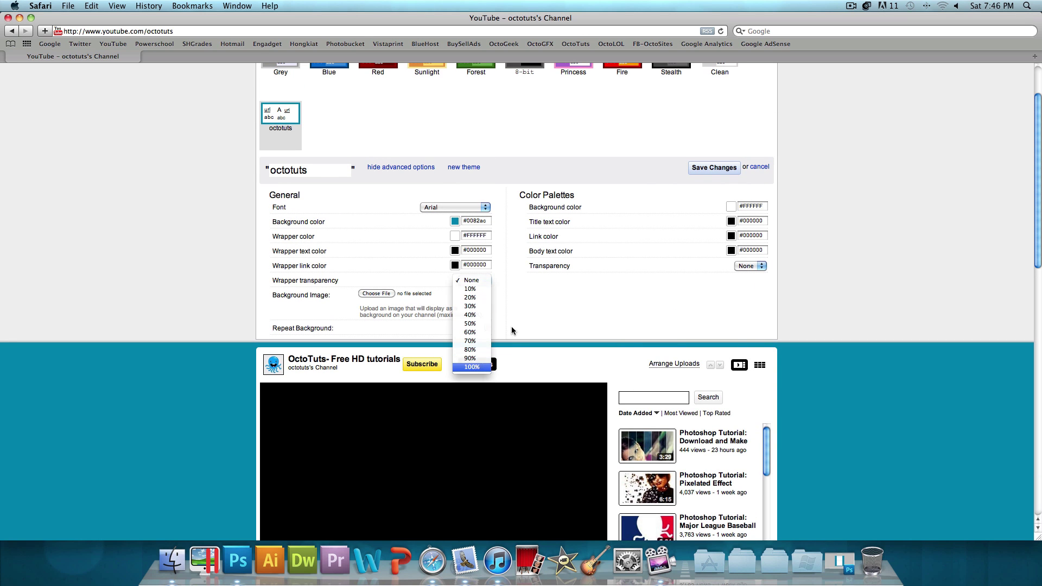
pyautogui.press('Return')
pyautogui.click(713, 169)
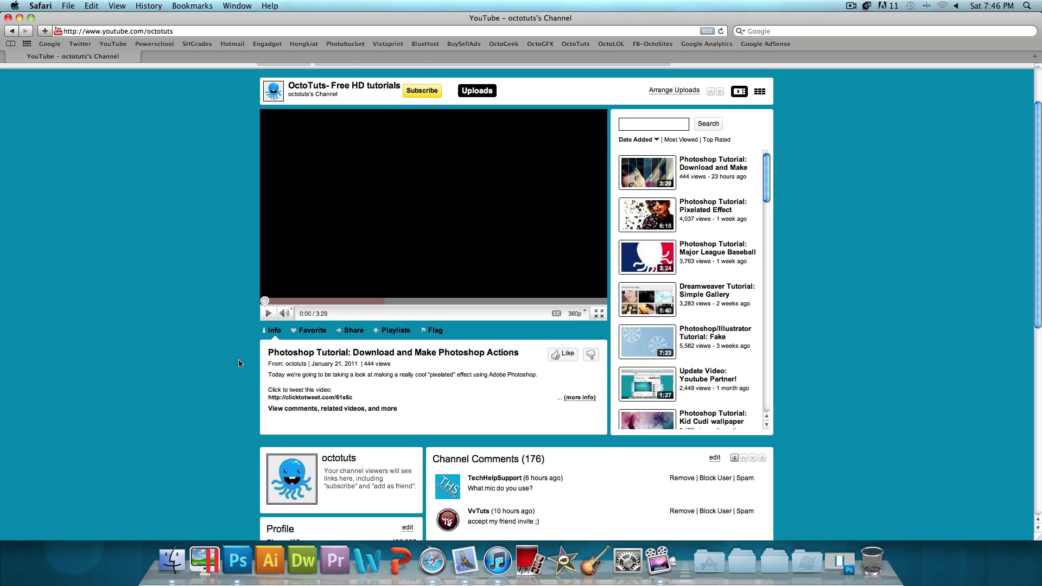
pyautogui.scroll(-10, 266, 370)
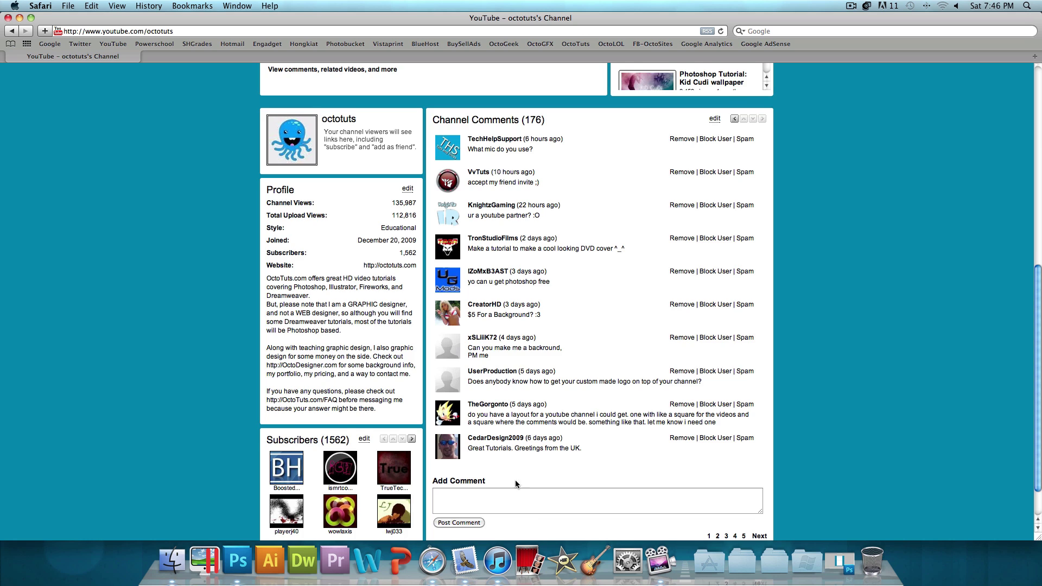
pyautogui.scroll(12, 507, 477)
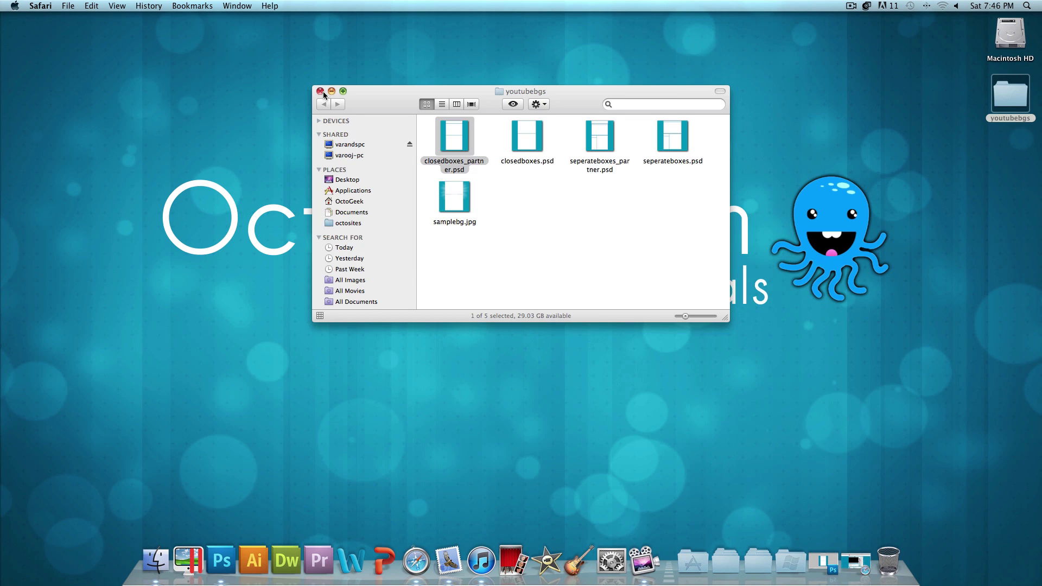
# Restore Photoshop from the Dock and compare closedboxes.psd with the samplebg.jpg reference.
pyautogui.click(321, 92)
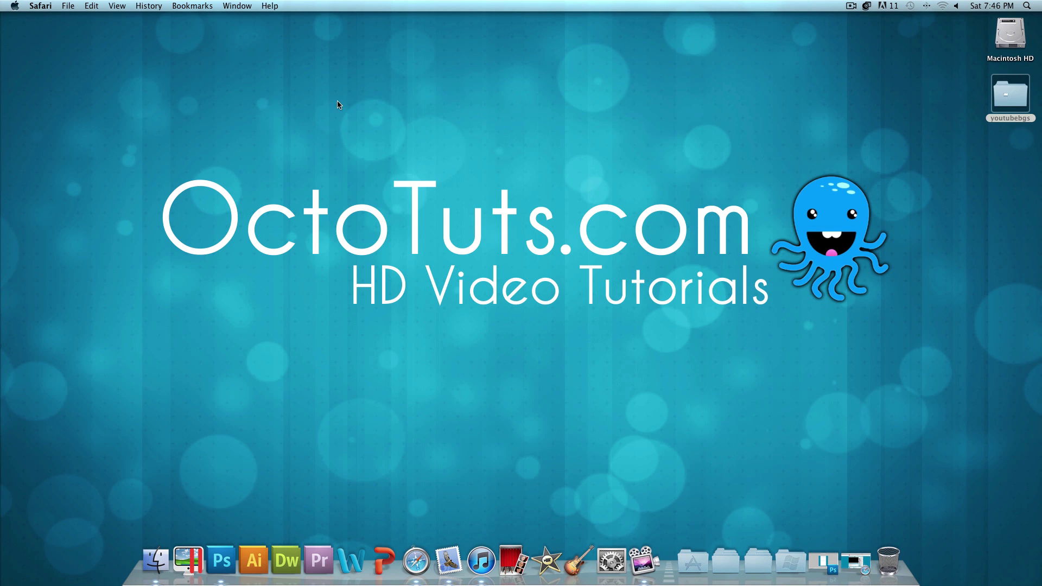
pyautogui.click(567, 253)
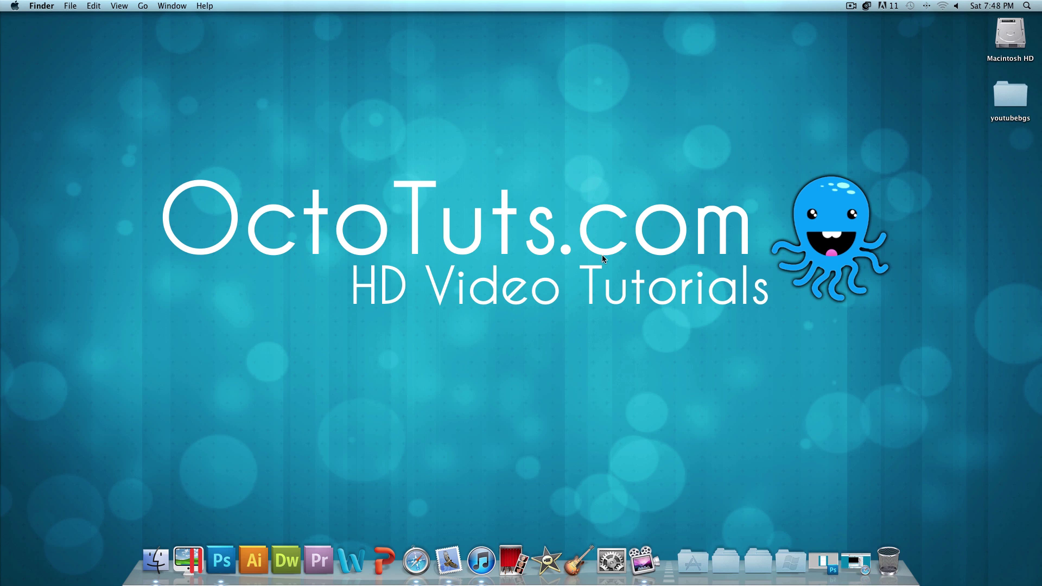
pyautogui.click(822, 567)
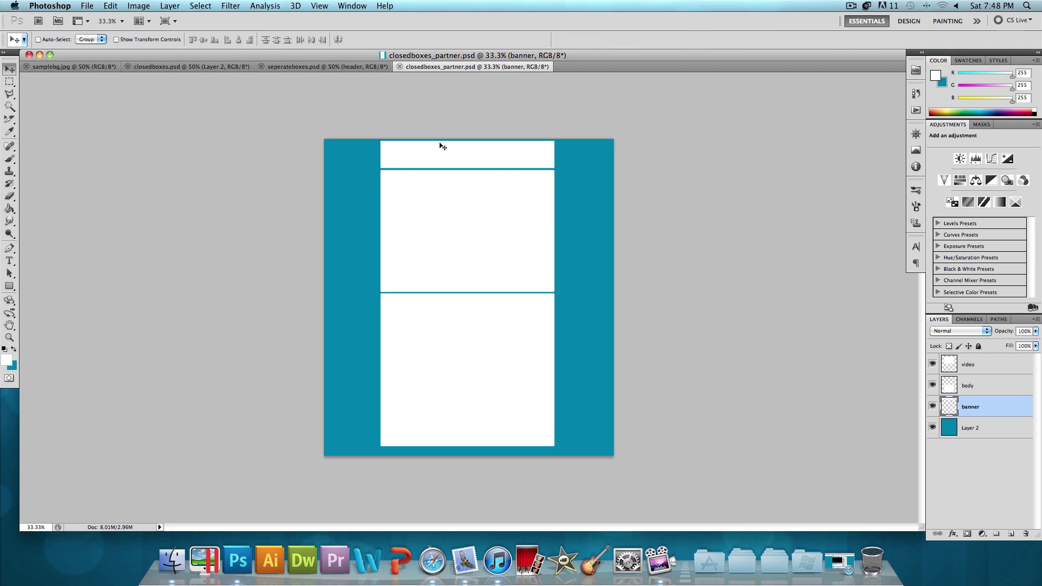
pyautogui.click(190, 67)
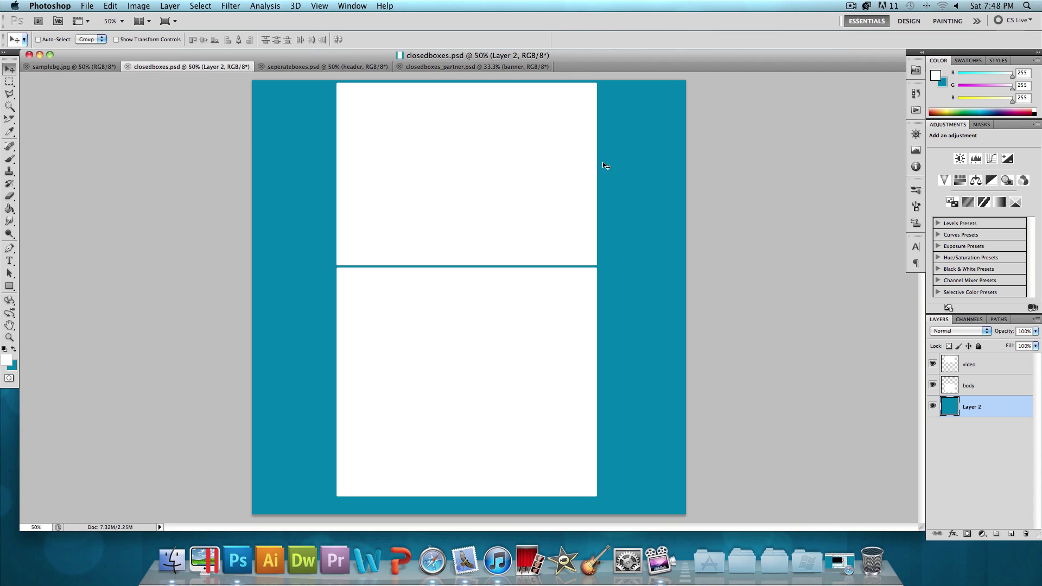
pyautogui.click(66, 67)
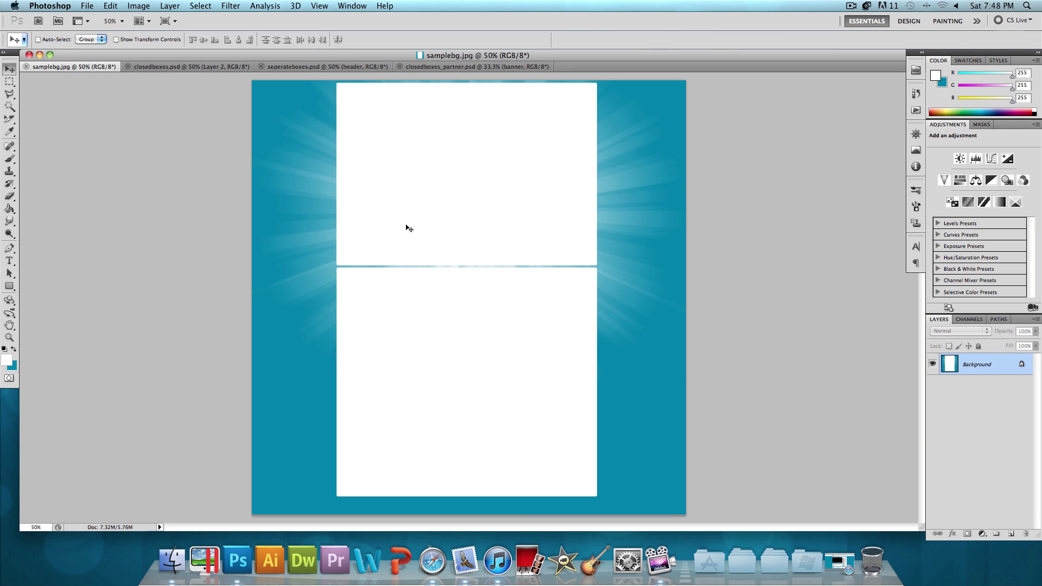
# Close seperateboxes.psd, closedboxes_partner.psd and samplebg.jpg, leaving only closedboxes.psd.
pyautogui.click(262, 67)
pyautogui.click(262, 67)
pyautogui.click(26, 67)
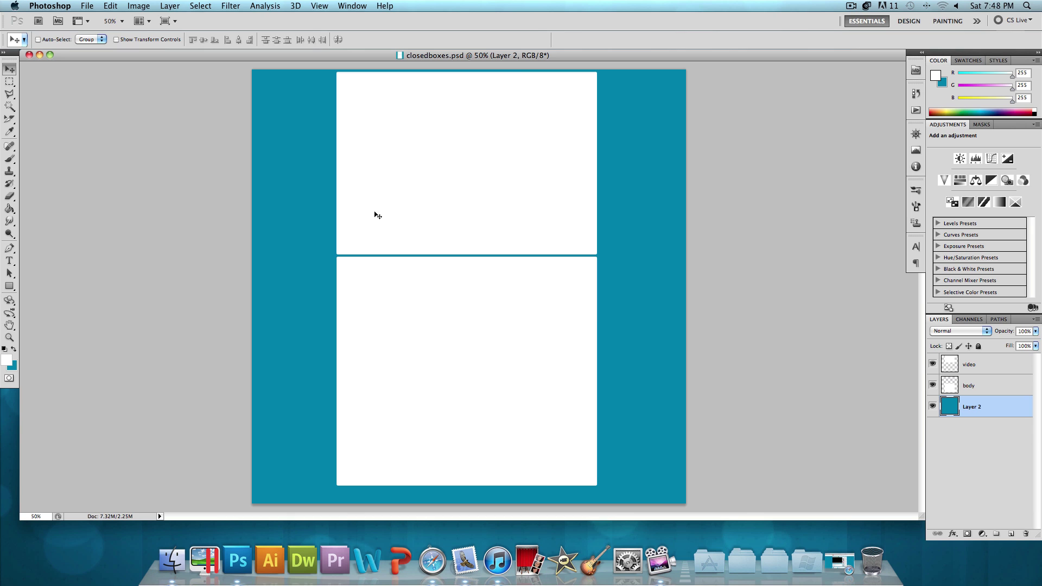
# Create a new 1500 × 1500 px document.
pyautogui.click(86, 7)
pyautogui.doubleClick(454, 239)
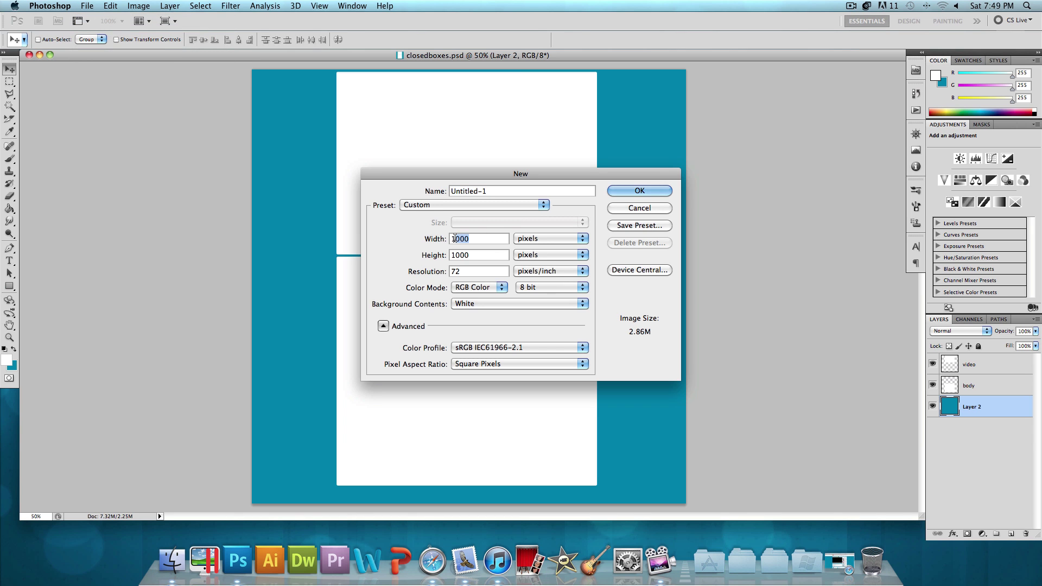
pyautogui.write('1500')
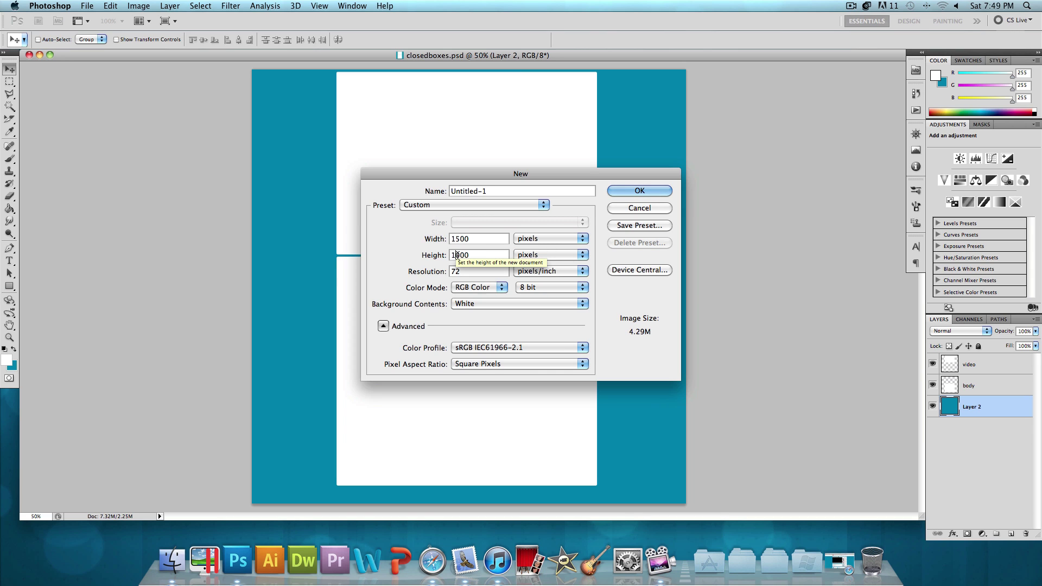
pyautogui.doubleClick(457, 254)
pyautogui.write('1500')
pyautogui.click(640, 191)
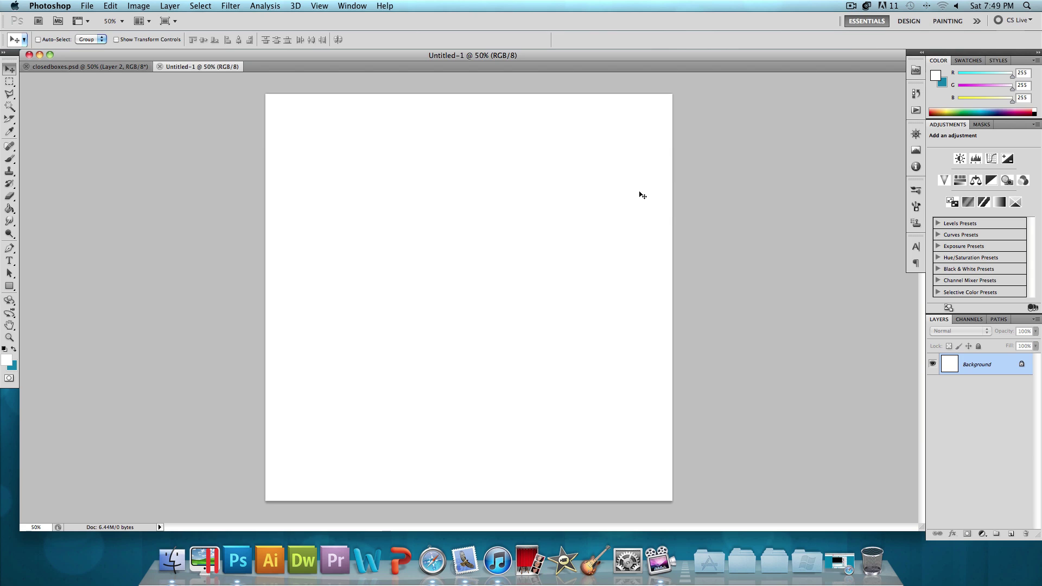
# Reset to default black and white colours and fill the canvas with a white-top, black-bottom gradient.
pyautogui.click(4, 350)
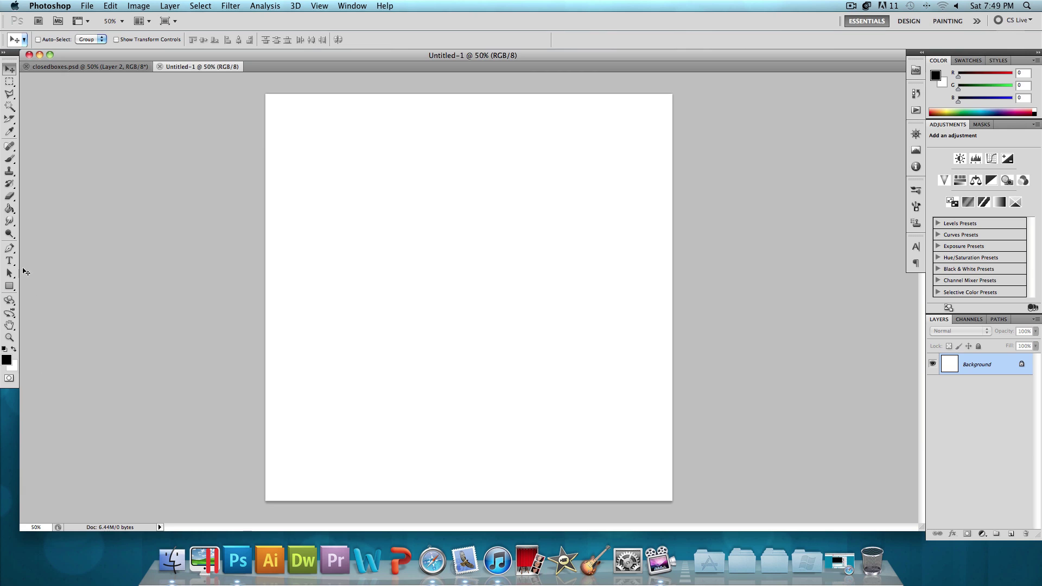
pyautogui.click(12, 209)
pyautogui.click(51, 208)
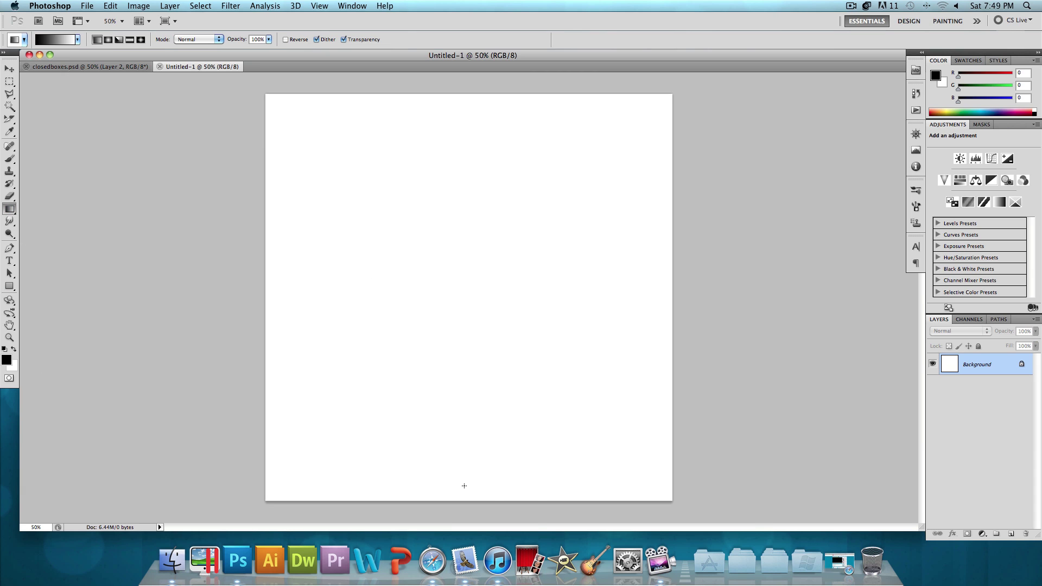
pyautogui.moveTo(464, 486); pyautogui.dragTo(459, 106)
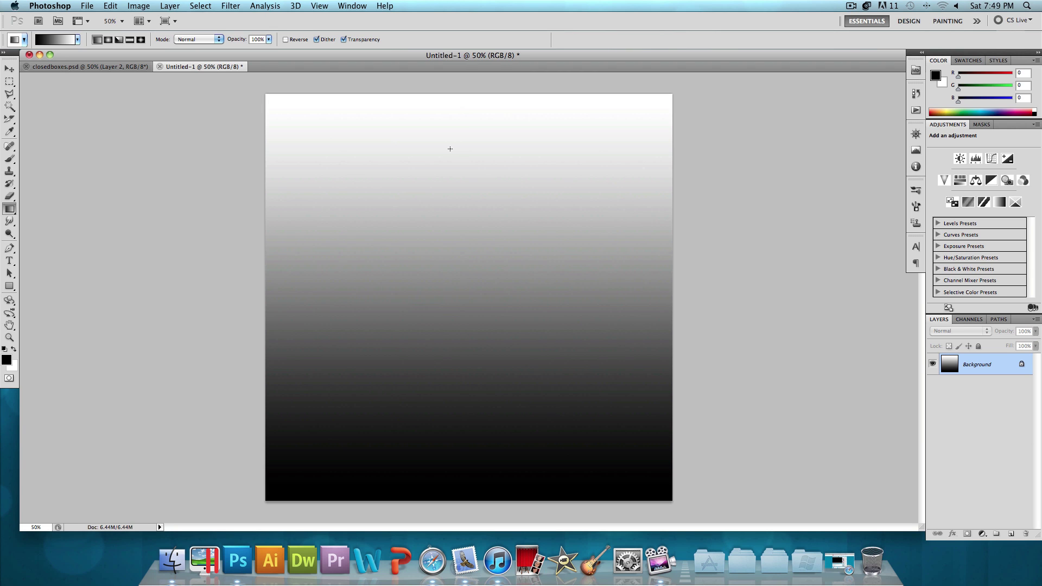
# Apply a Square-type Wave distortion to the gradient.
pyautogui.click(231, 6)
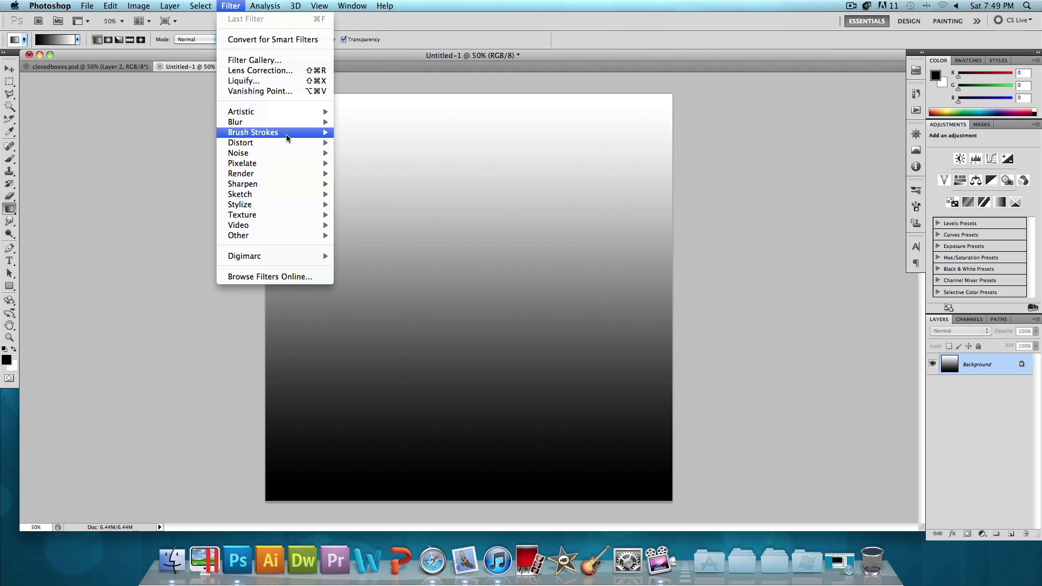
pyautogui.moveTo(295, 143)
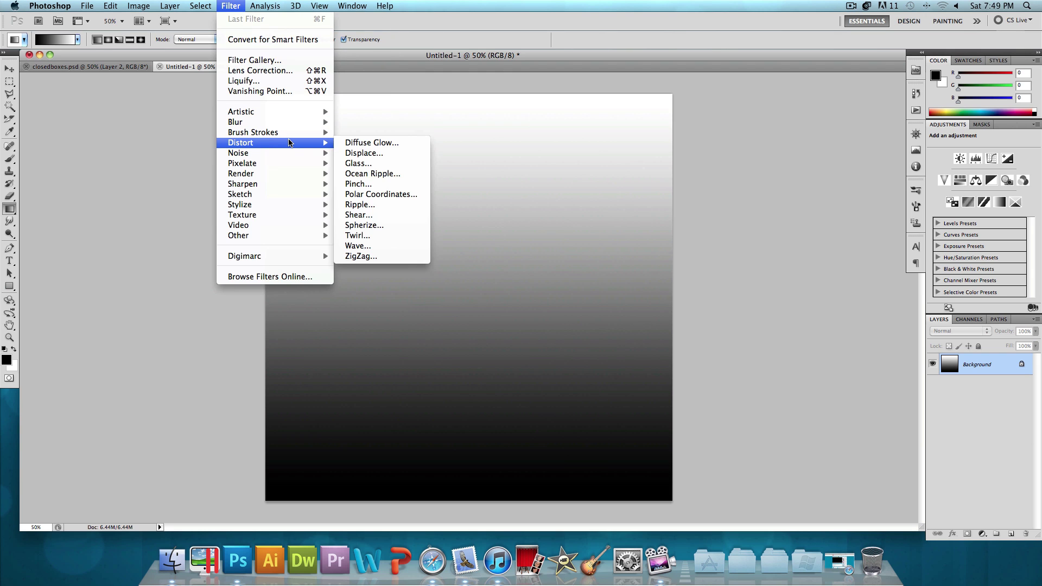
pyautogui.click(391, 247)
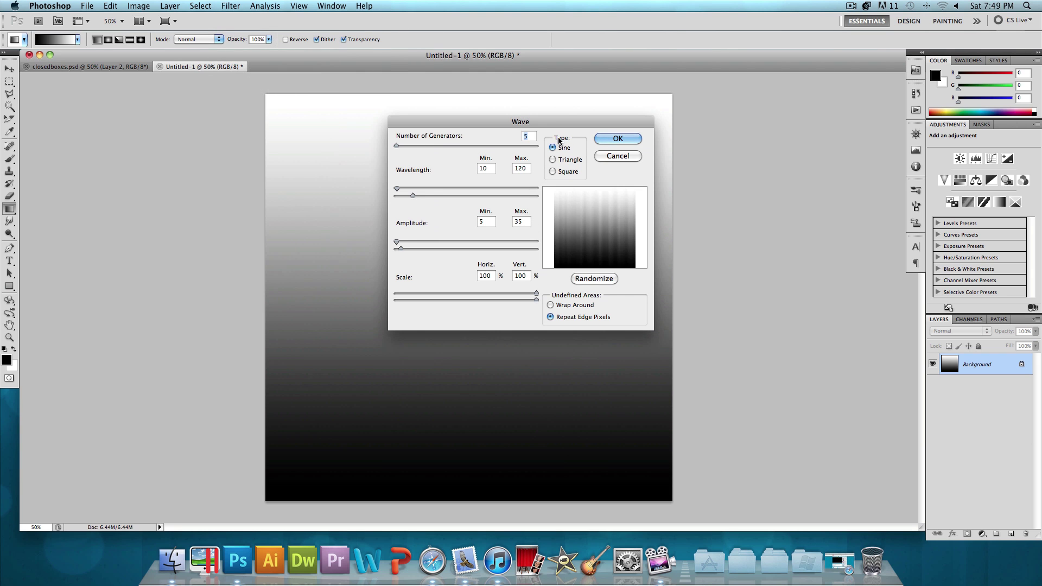
pyautogui.click(553, 173)
pyautogui.click(629, 140)
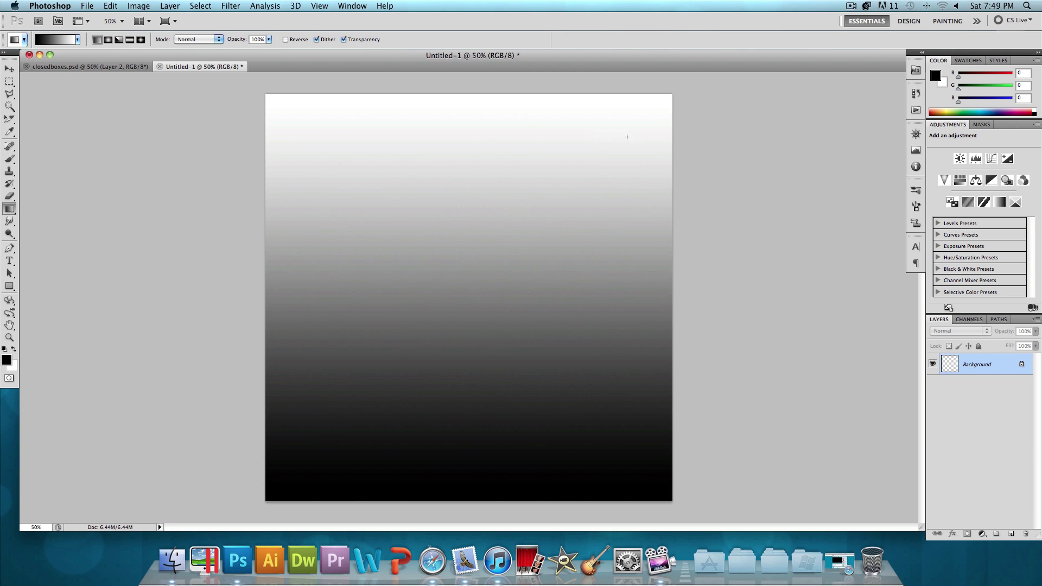
# Apply Polar Coordinates, Rectangular to Polar, to bend the streaks into a starburst.
pyautogui.click(231, 6)
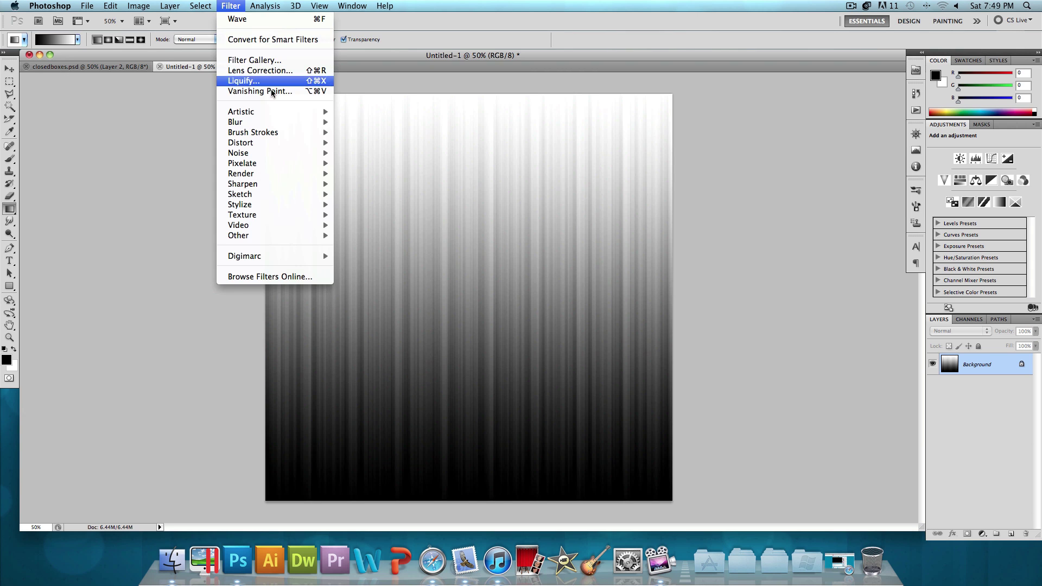
pyautogui.moveTo(280, 144)
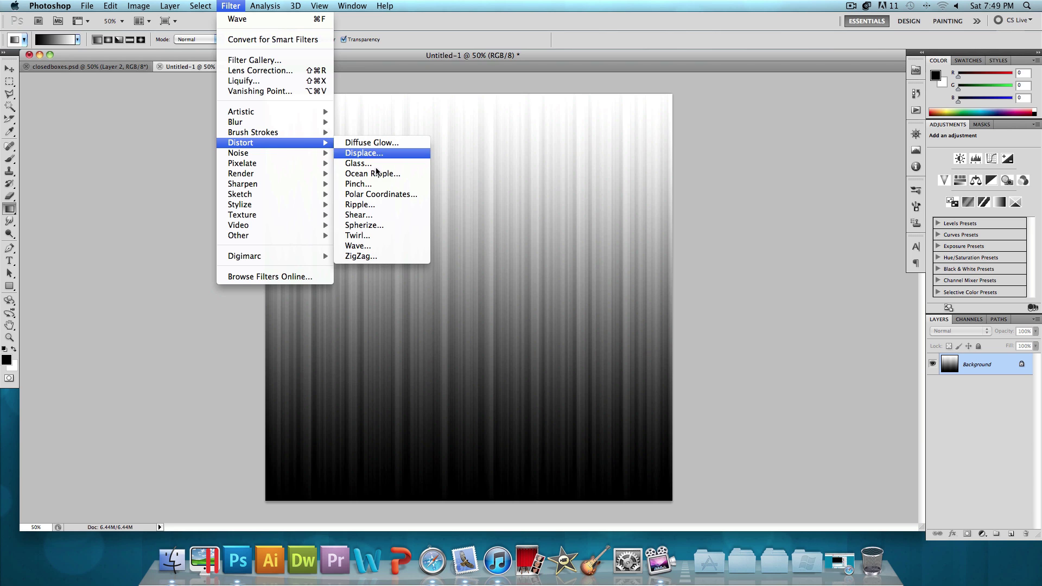
pyautogui.click(380, 194)
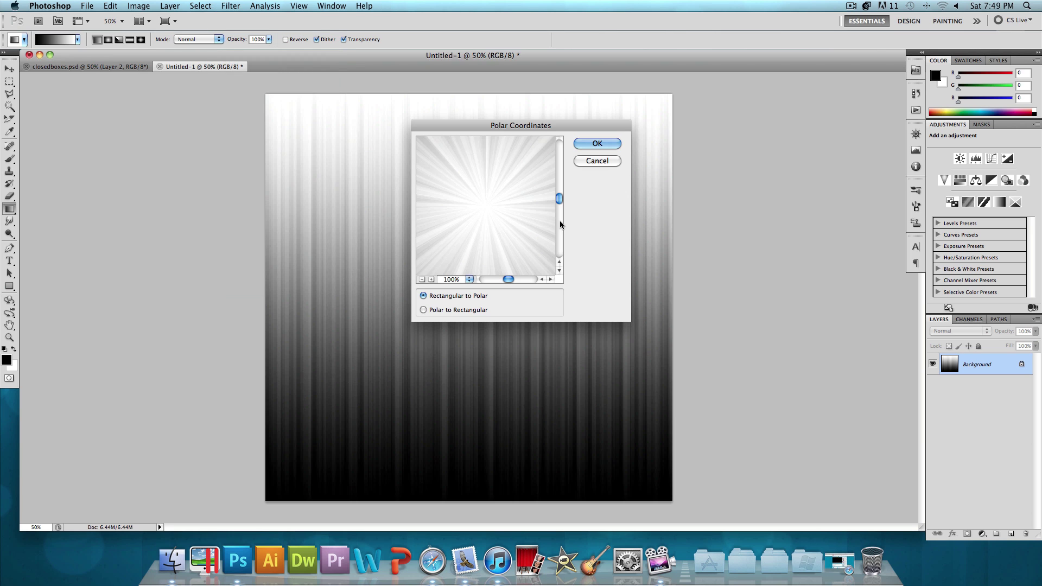
pyautogui.click(597, 143)
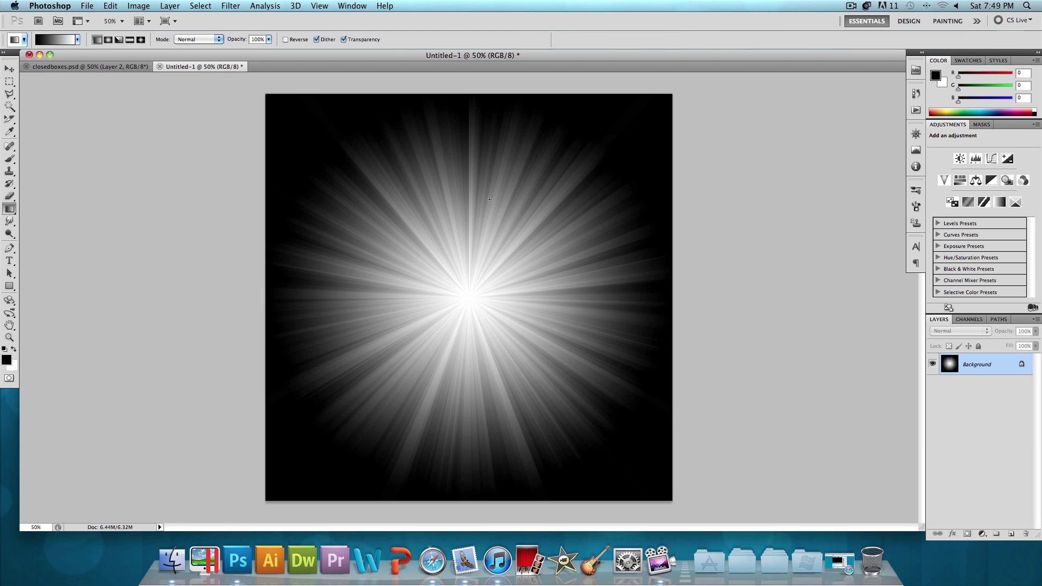
# Move the starburst into closedboxes.psd and position it behind the white boxes.
pyautogui.click(11, 70)
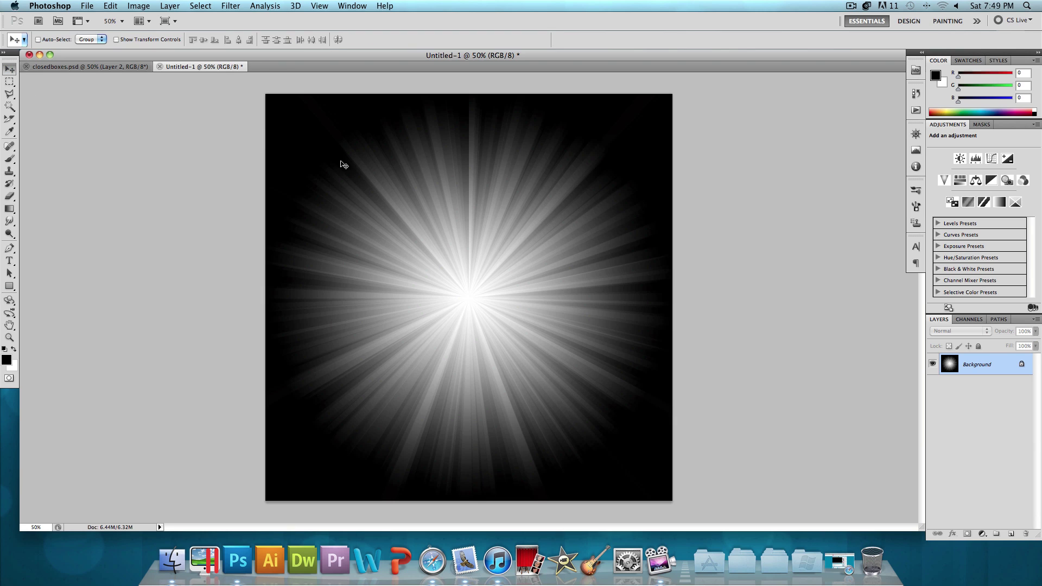
pyautogui.moveTo(413, 169)
pyautogui.mouseDown()
pyautogui.moveTo(32, 93)
pyautogui.moveTo(63, 66)
pyautogui.moveTo(418, 146)
pyautogui.moveTo(428, 170)
pyautogui.mouseUp()
pyautogui.moveTo(483, 195)
pyautogui.mouseDown()
pyautogui.moveTo(491, 213)
pyautogui.moveTo(519, 223)
pyautogui.moveTo(484, 193)
pyautogui.moveTo(487, 213)
pyautogui.mouseUp()
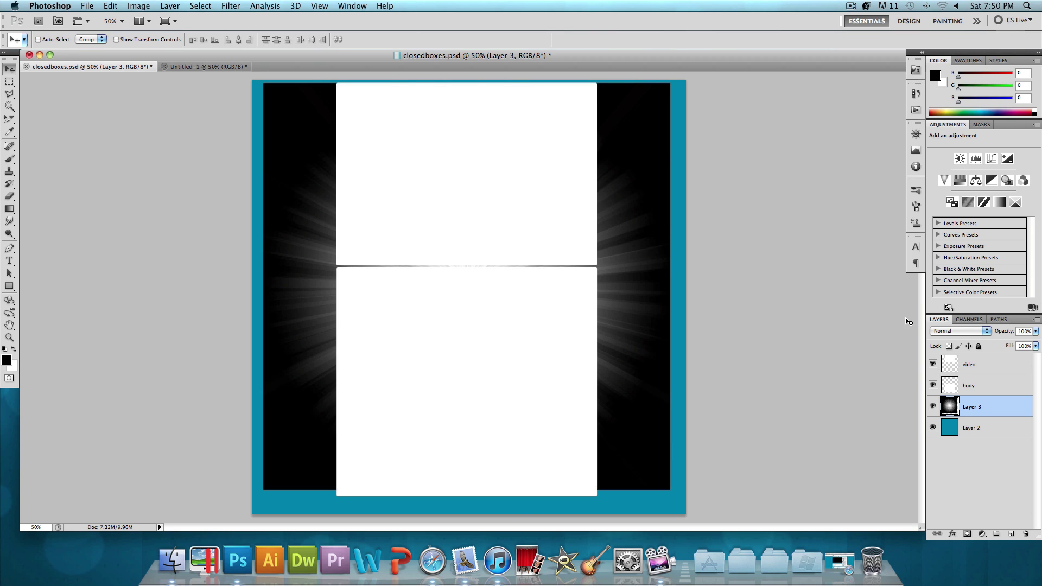
# Set the starburst layer to Screen blend mode, nudge it up about 20 px, then minimize Photoshop.
pyautogui.click(960, 329)
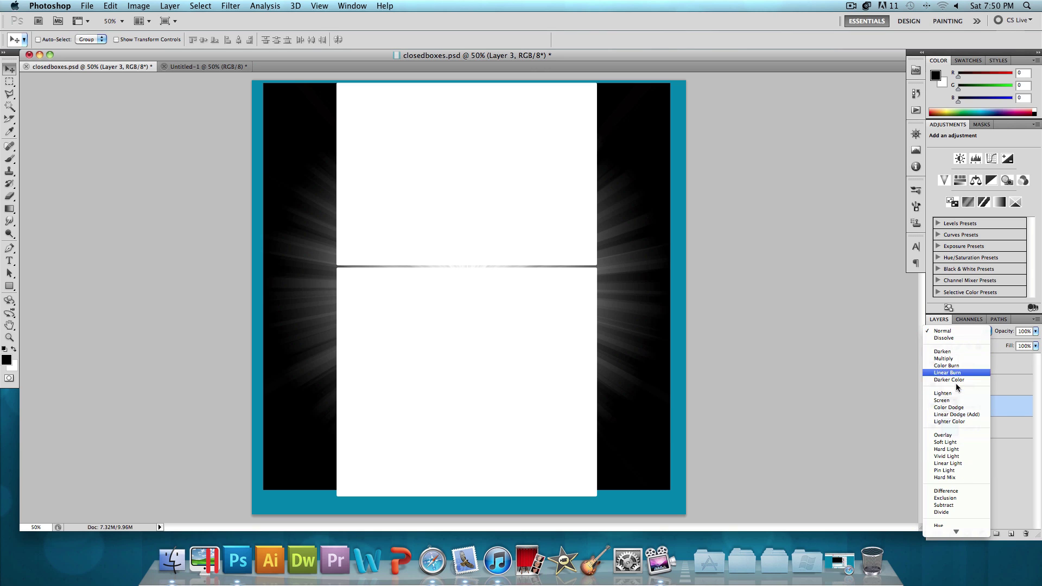
pyautogui.click(943, 400)
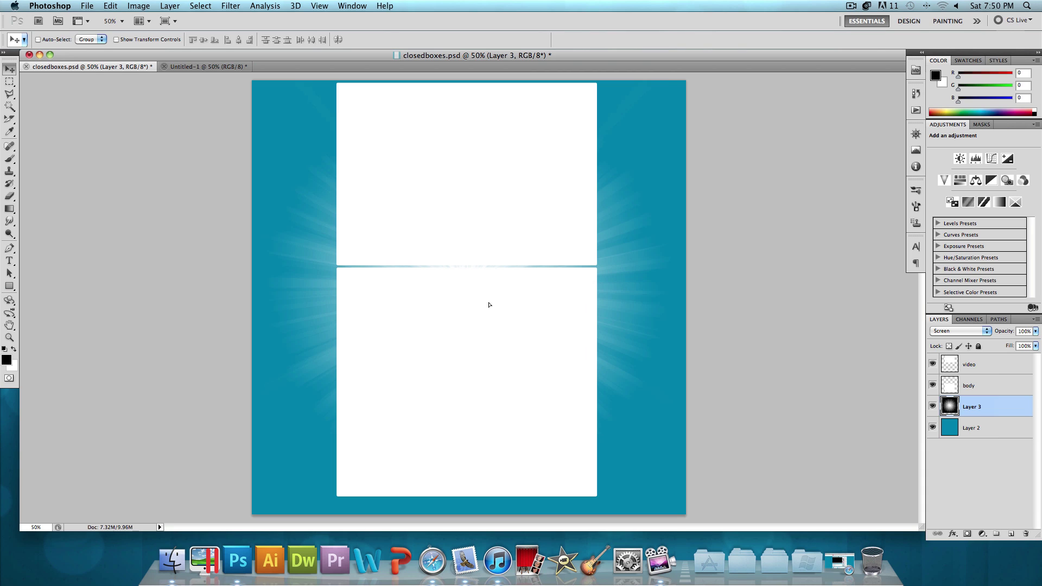
pyautogui.moveTo(486, 302); pyautogui.dragTo(488, 243)
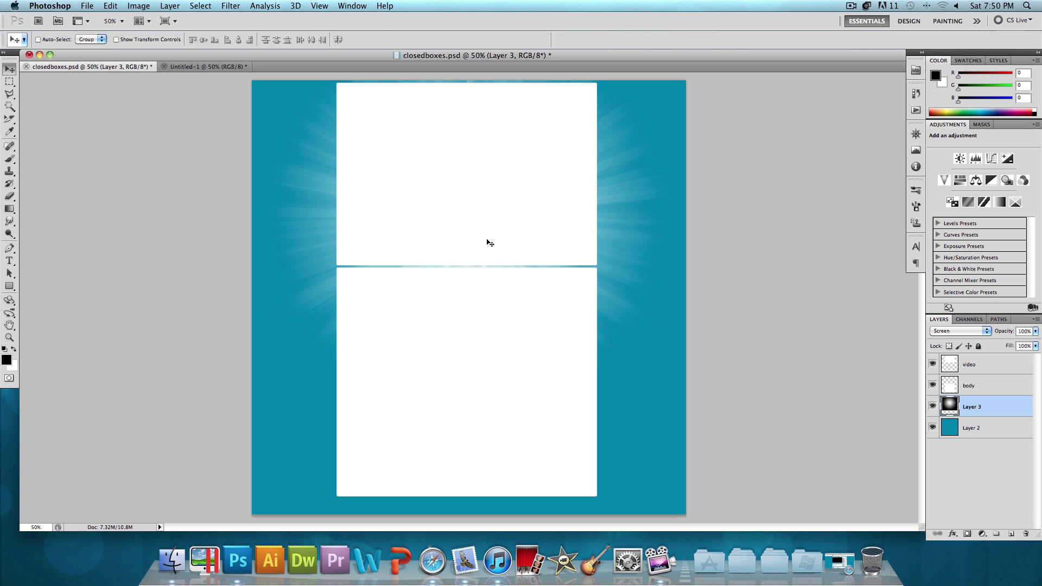
pyautogui.click(40, 54)
pyautogui.click(568, 251)
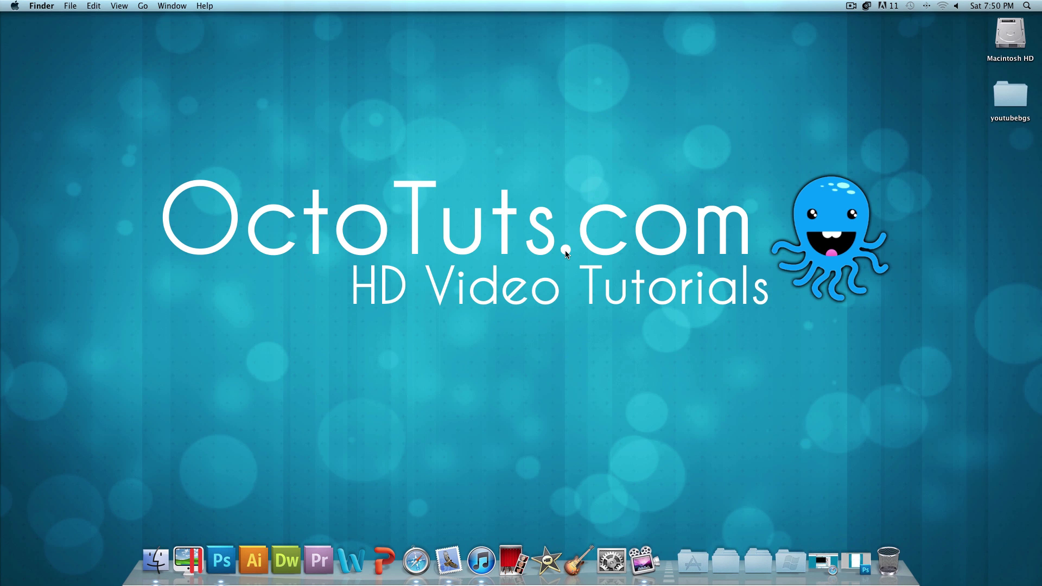